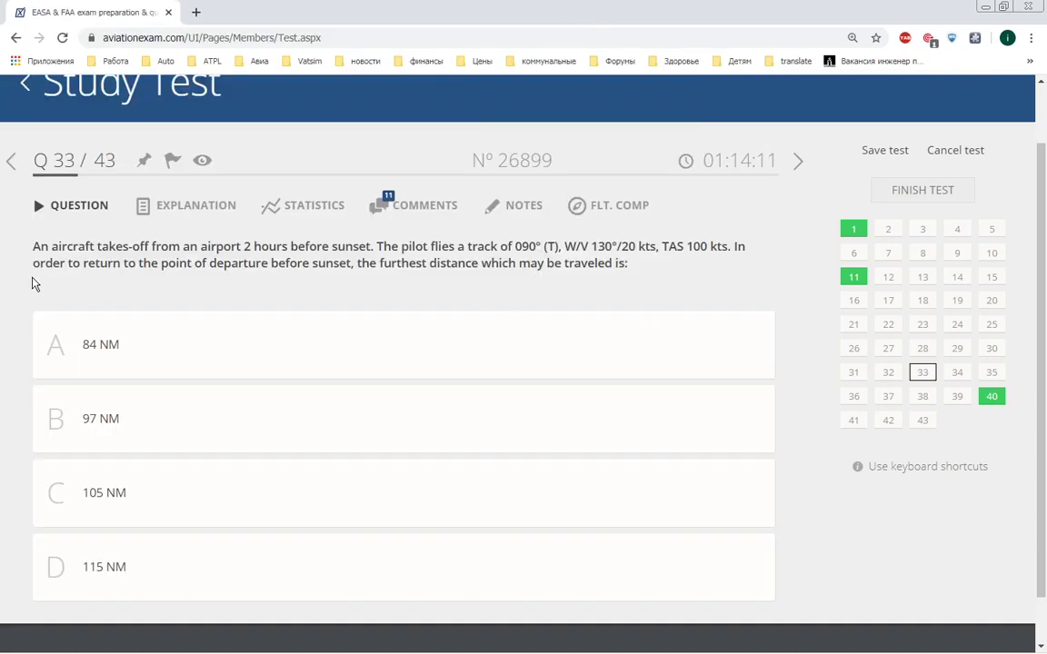
Open the E6B flight computer over the question and enlarge it.
scroll(32, 284, up, 1)
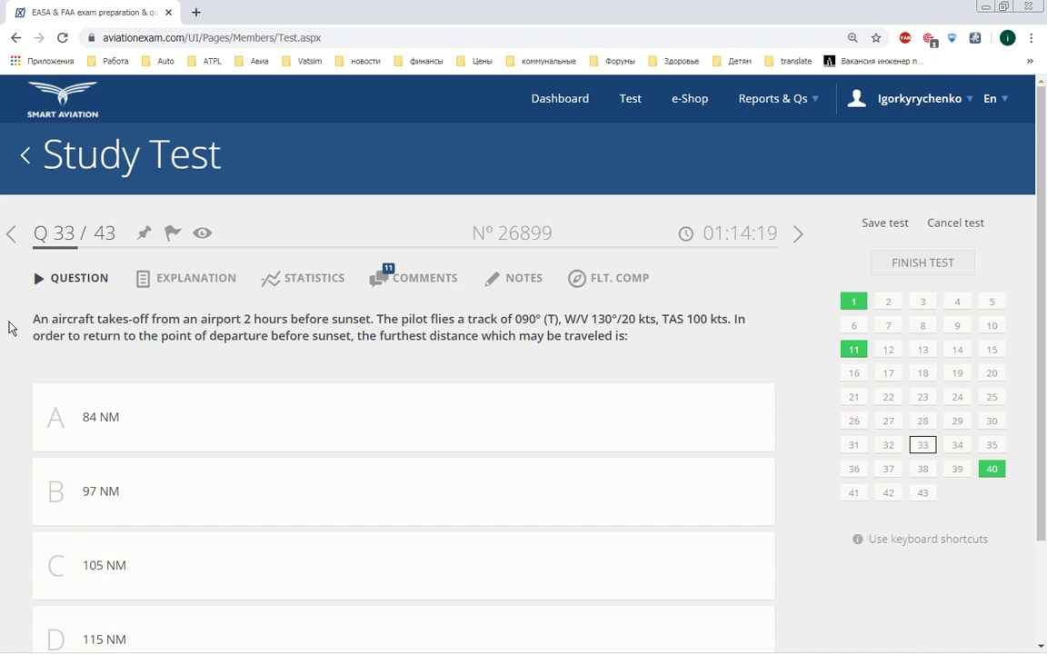
scroll(182, 327, down, 1)
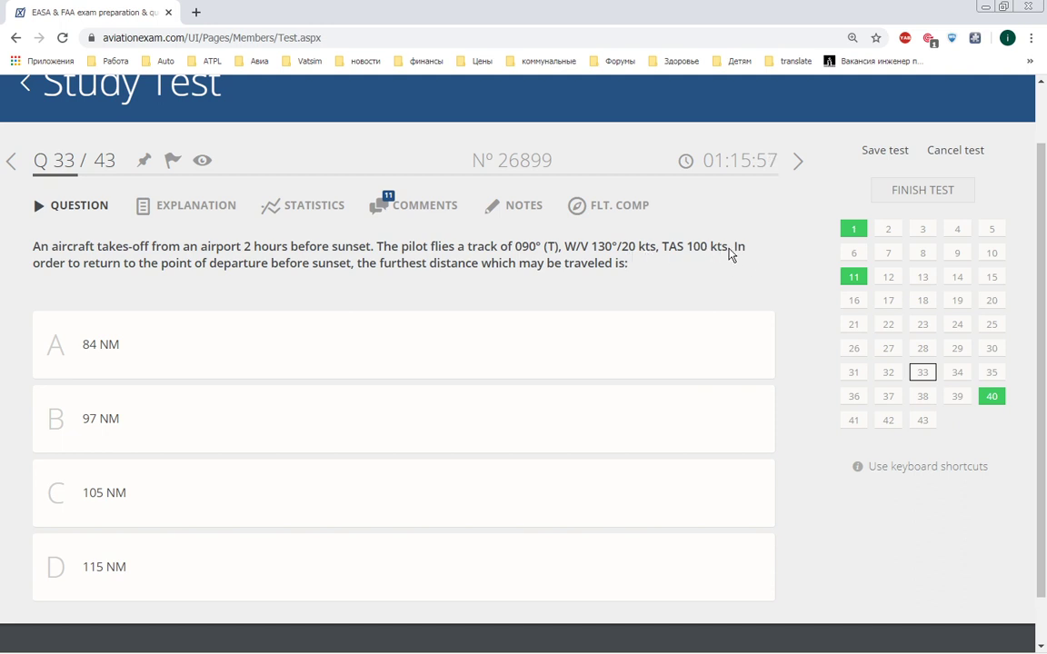
click(623, 211)
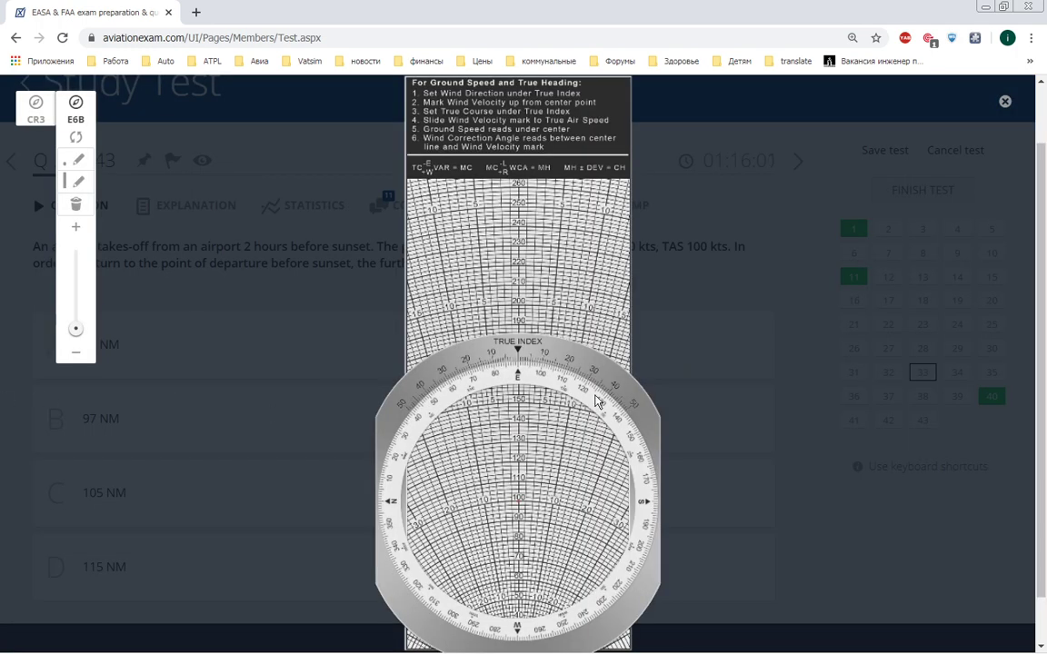
drag(621, 298, 643, 343)
click(77, 227)
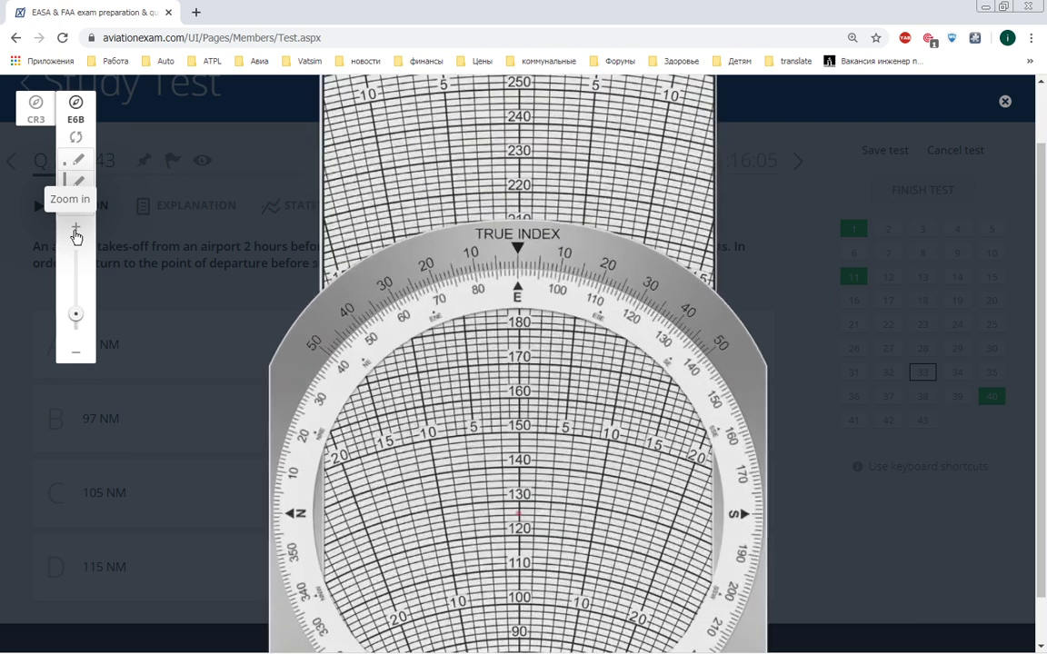
Reposition the E6B wheel and rotate it so 130 sits under the true index.
drag(743, 341, 741, 438)
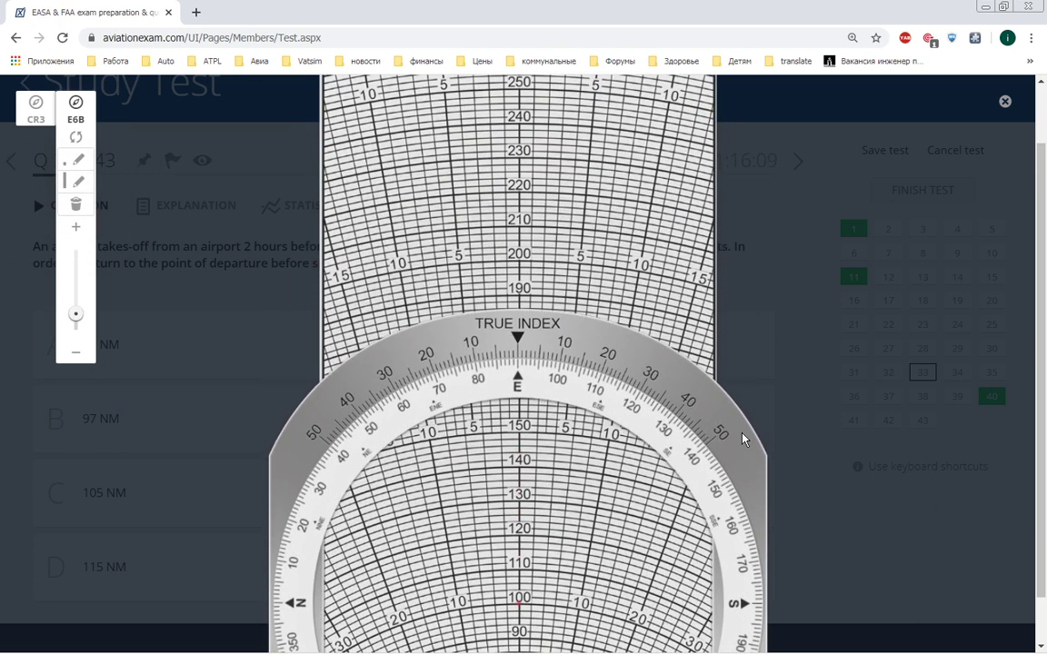
drag(720, 289, 690, 112)
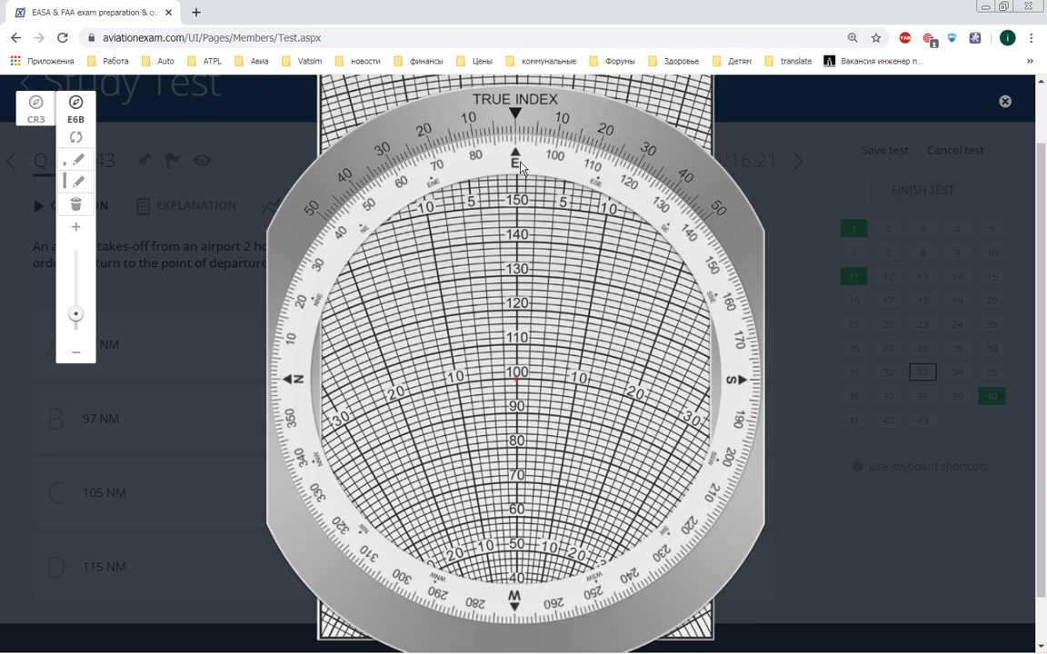
scroll(535, 169, down, 7)
drag(533, 162, 516, 160)
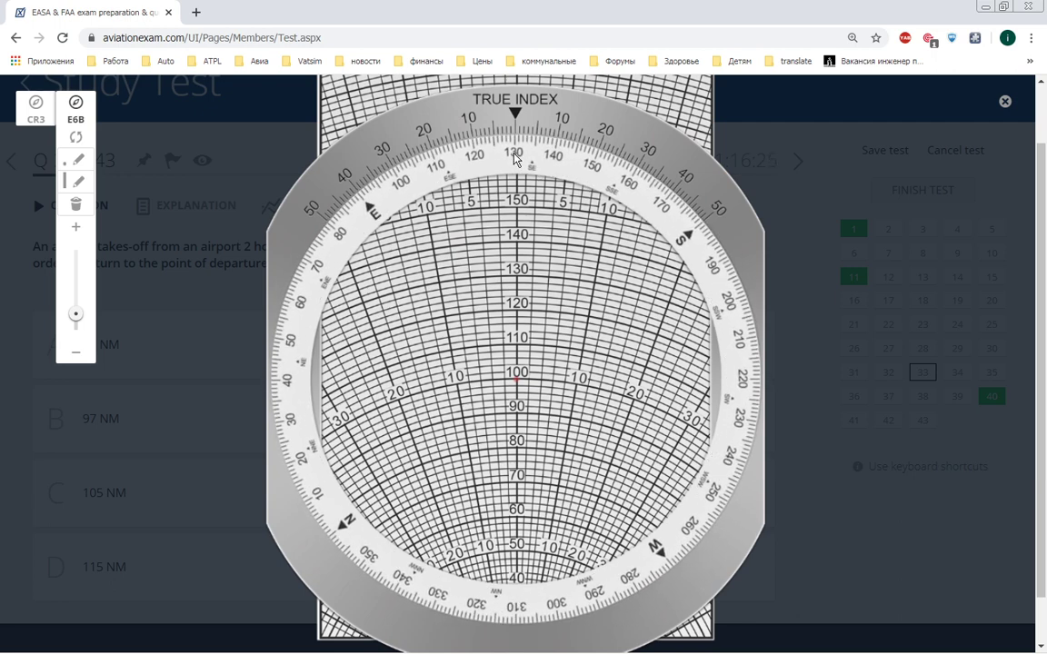
Draw a red line down the E6B centreline from 130 to 50, with an arrowhead near 70–80.
click(78, 183)
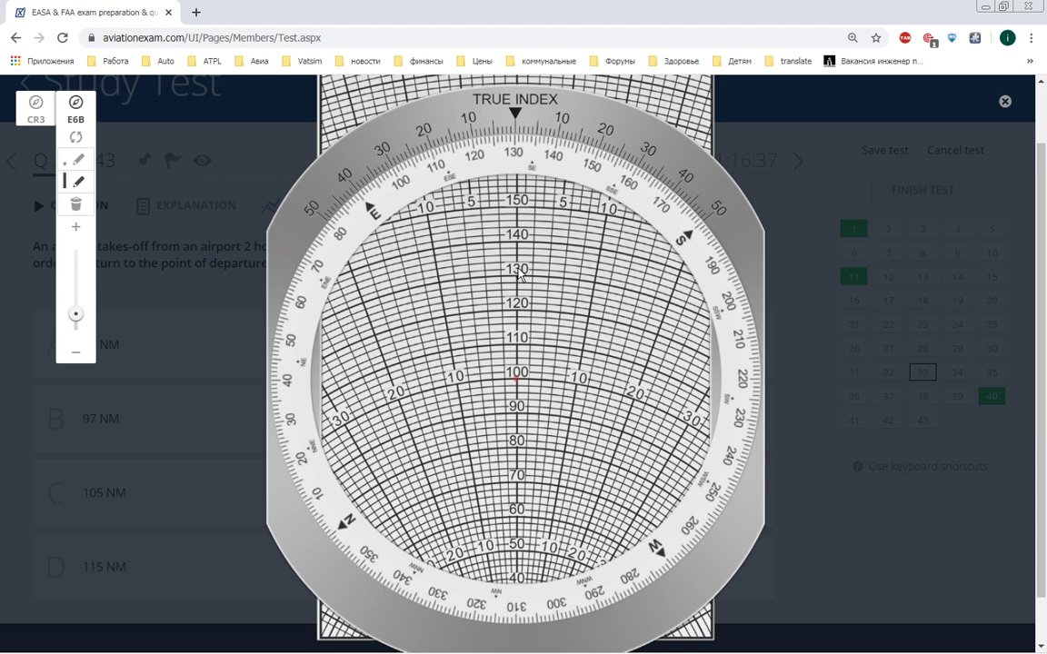
drag(517, 272, 520, 540)
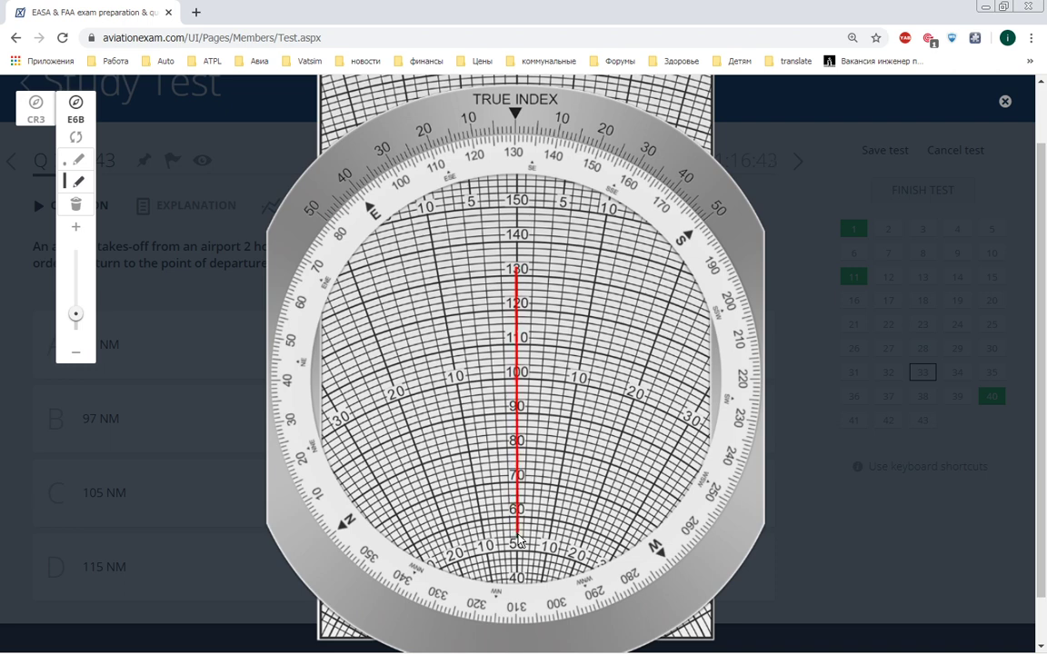
click(73, 181)
drag(510, 452, 519, 469)
drag(517, 462, 527, 453)
Delete the stray diagonal red line from the wheel.
click(78, 181)
click(76, 183)
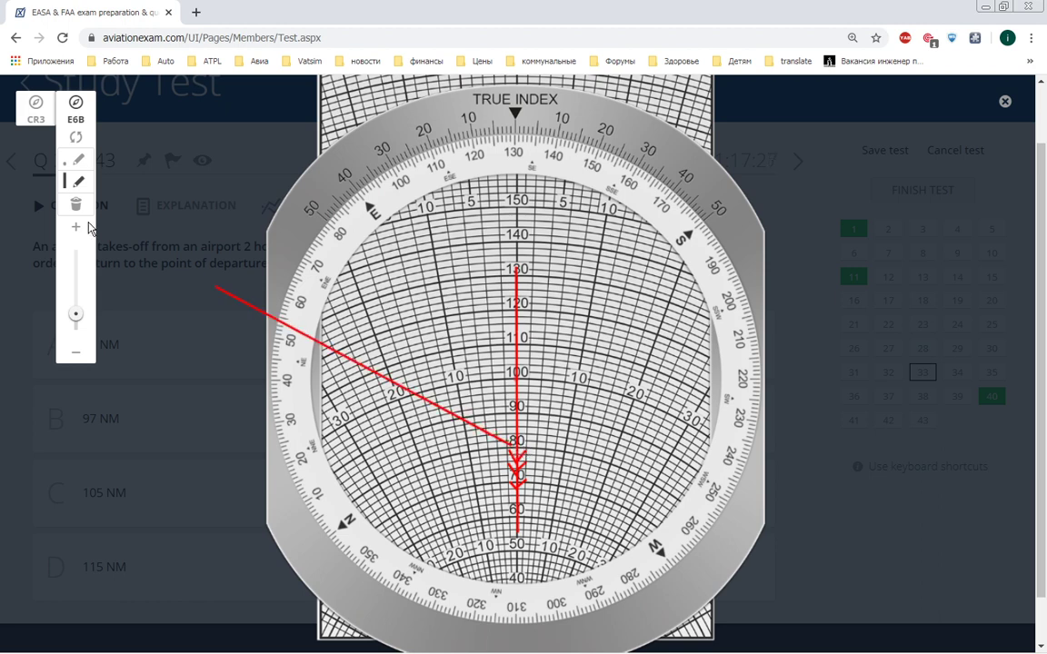
click(76, 181)
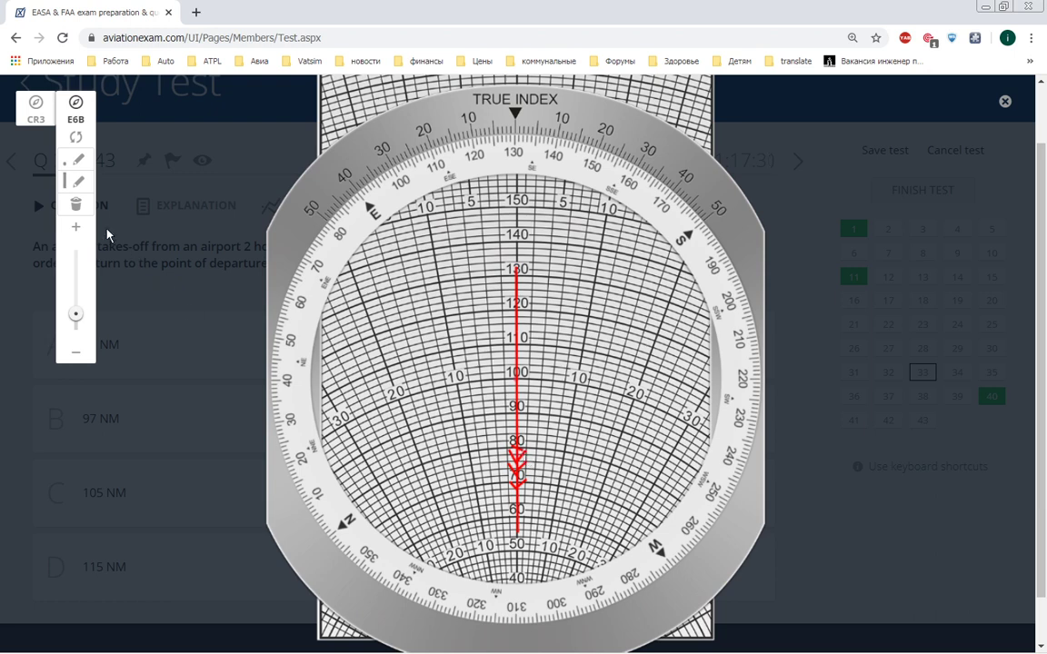
Touch up the arrowhead near 80 and rotate the wheel so E (090) meets the true index.
click(74, 181)
drag(522, 453, 520, 459)
drag(694, 246, 725, 389)
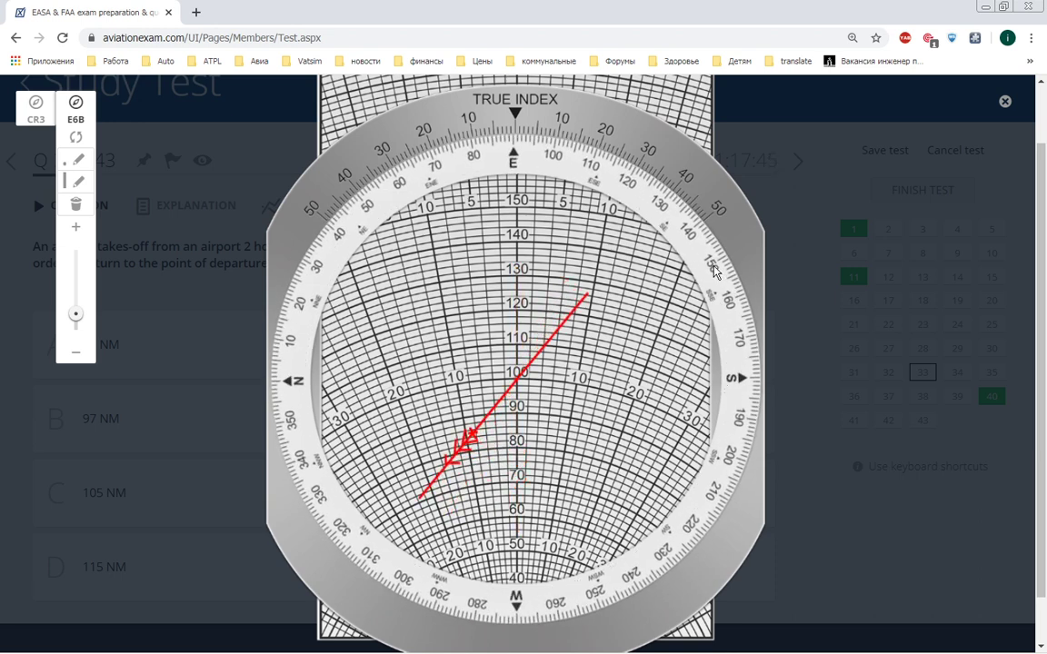
drag(713, 266, 715, 269)
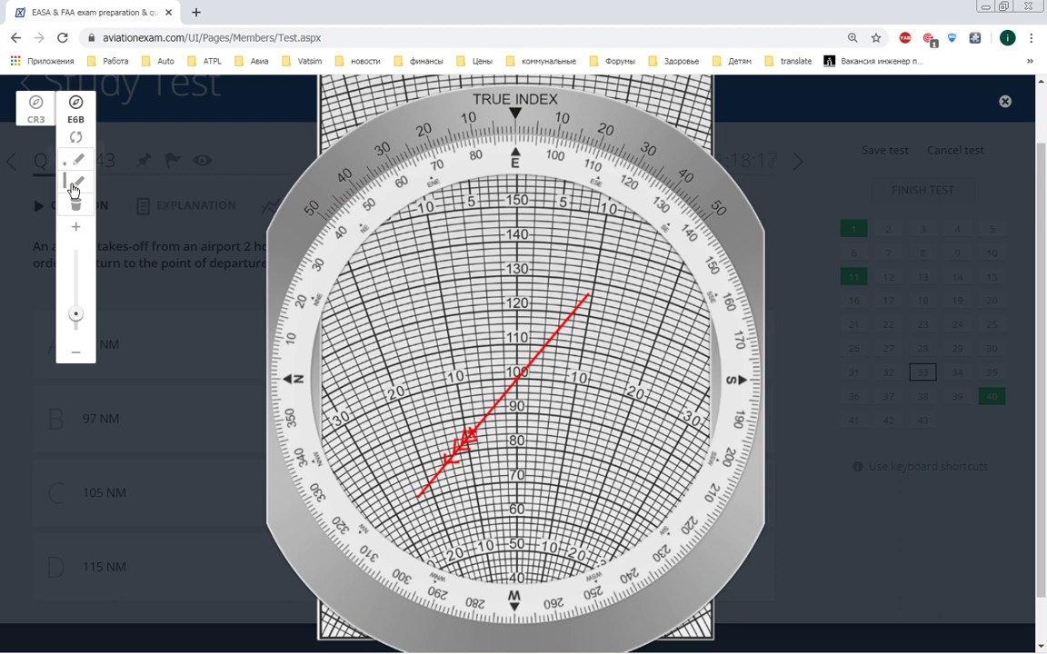
drag(595, 180, 564, 173)
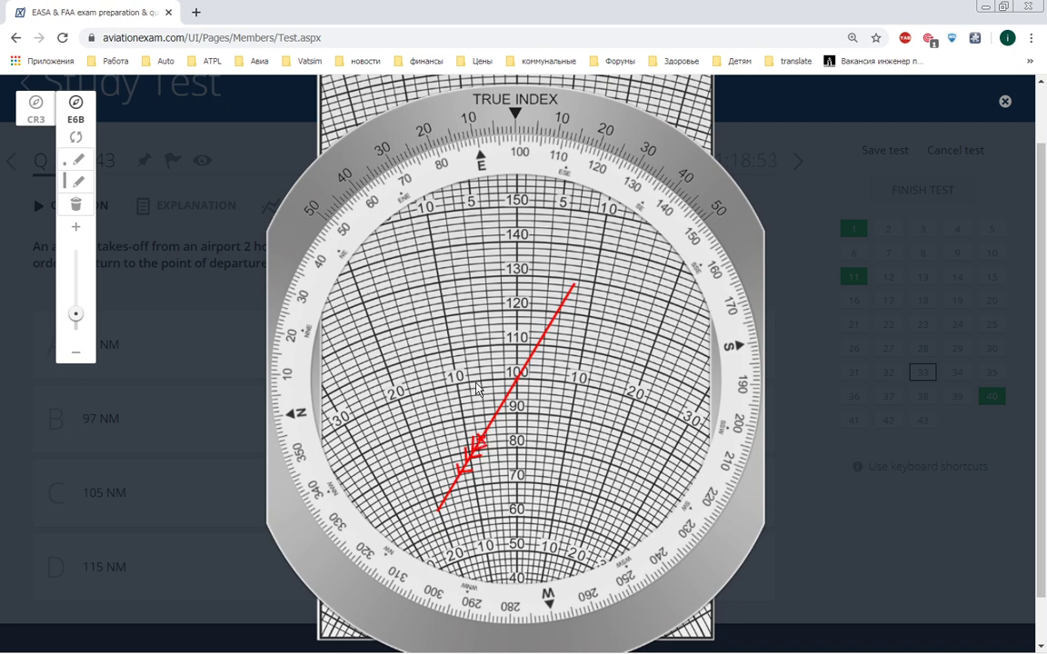
drag(579, 168, 583, 169)
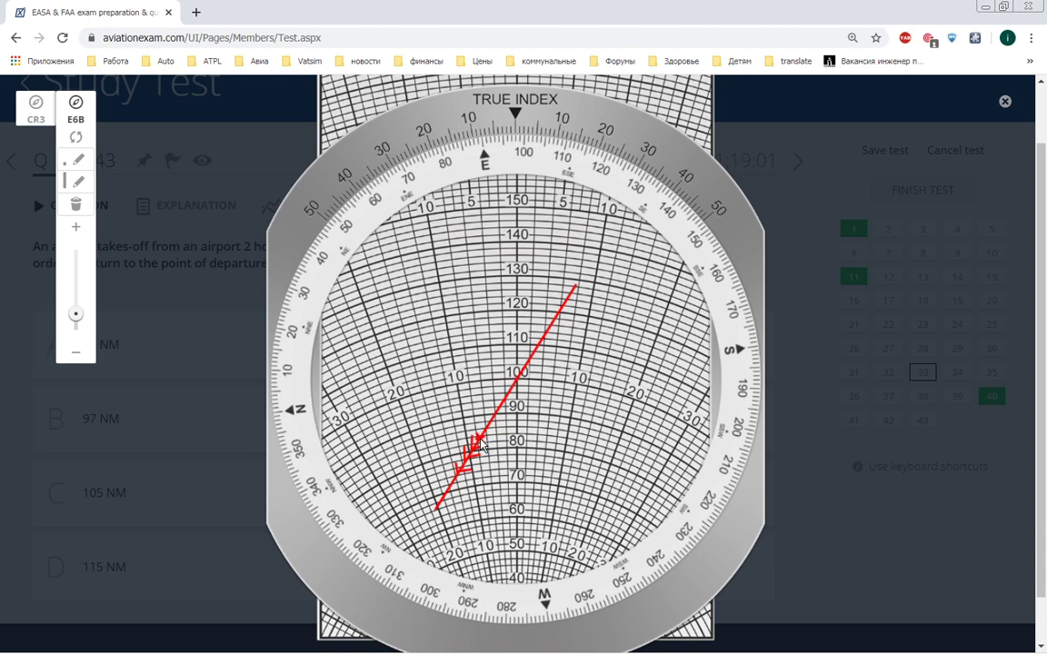
drag(566, 169, 569, 170)
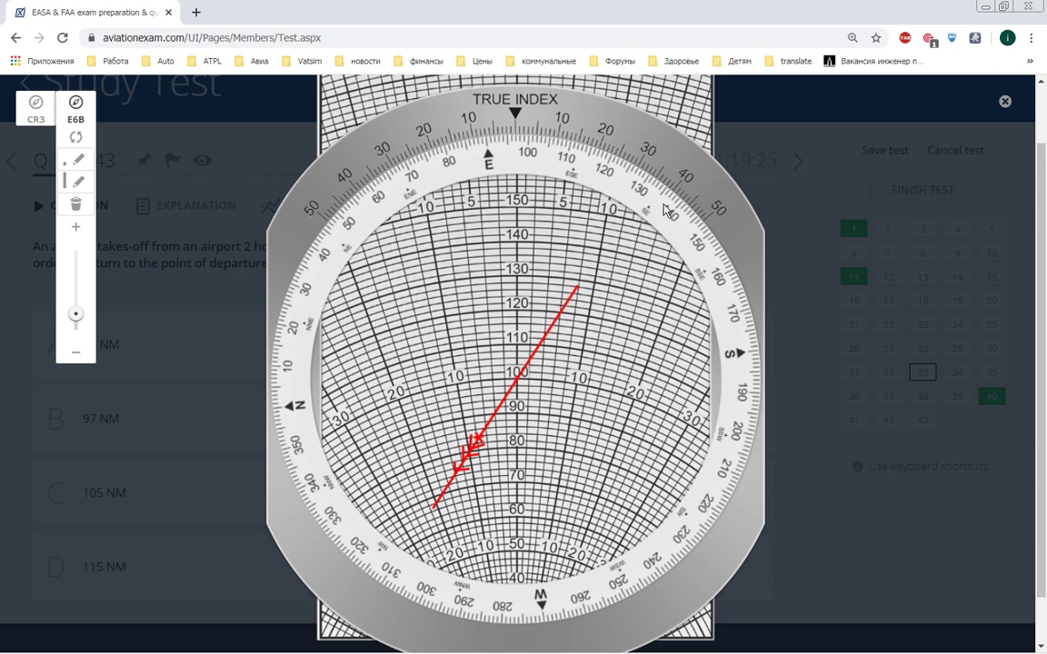
drag(471, 155, 498, 150)
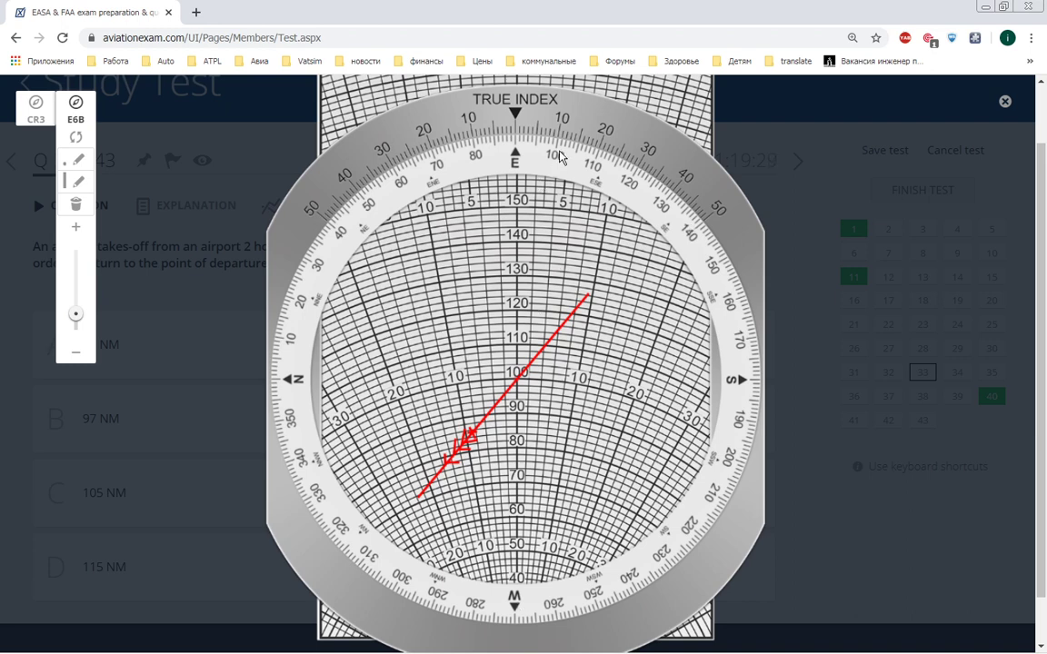
Turn the E6B wheel toward W at the true index, then open the Windows Start menu.
drag(504, 138, 441, 492)
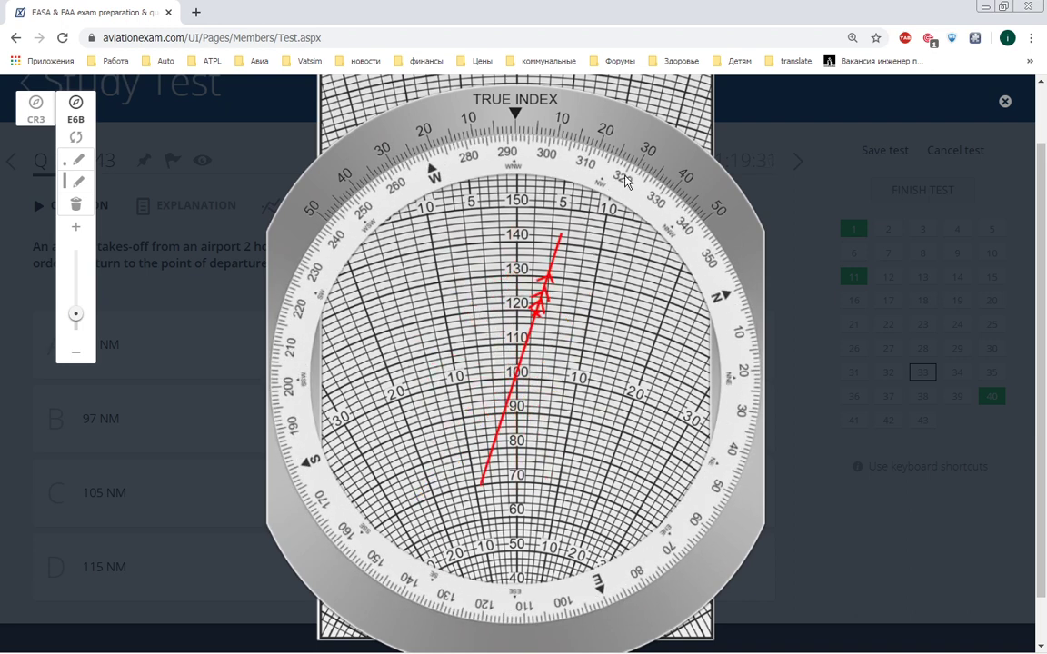
drag(614, 212, 658, 270)
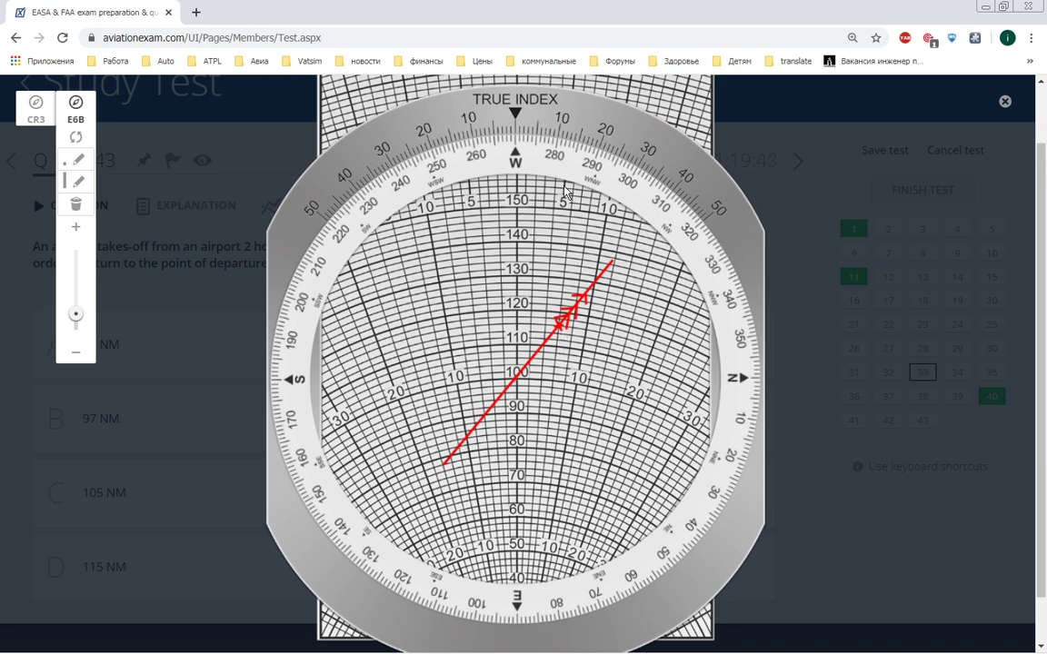
drag(568, 162, 530, 151)
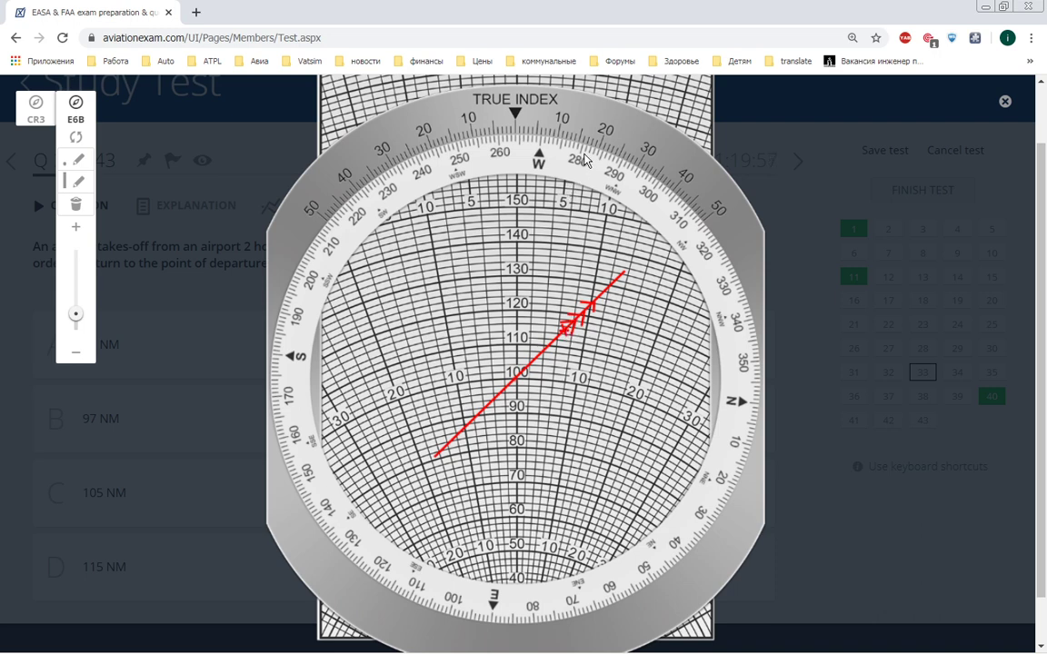
drag(584, 160, 588, 161)
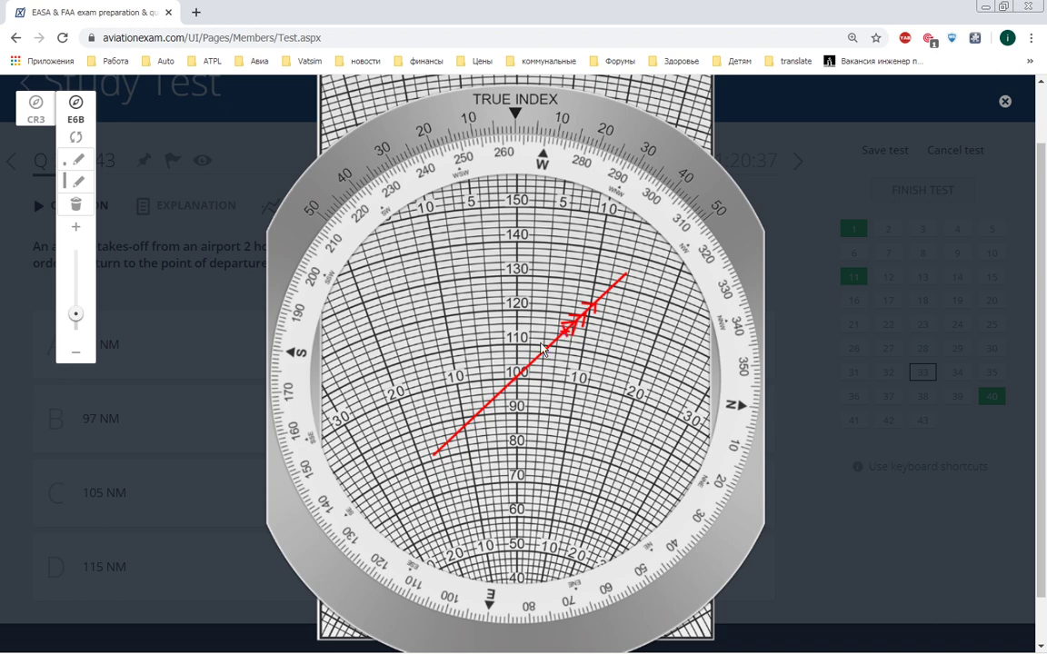
mouse_move(235, 643)
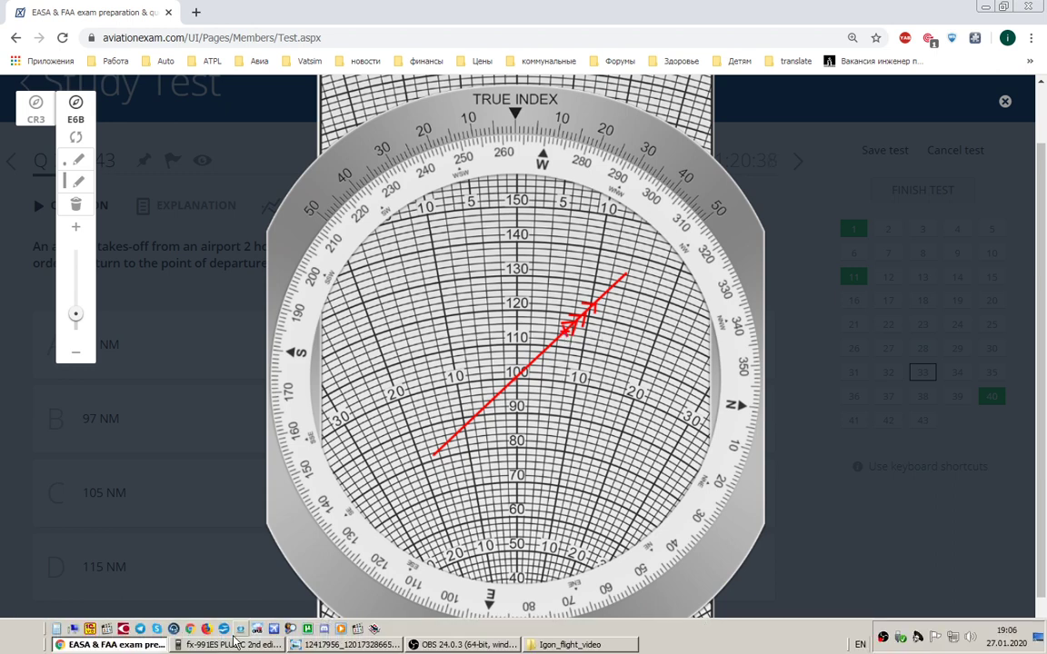
click(11, 633)
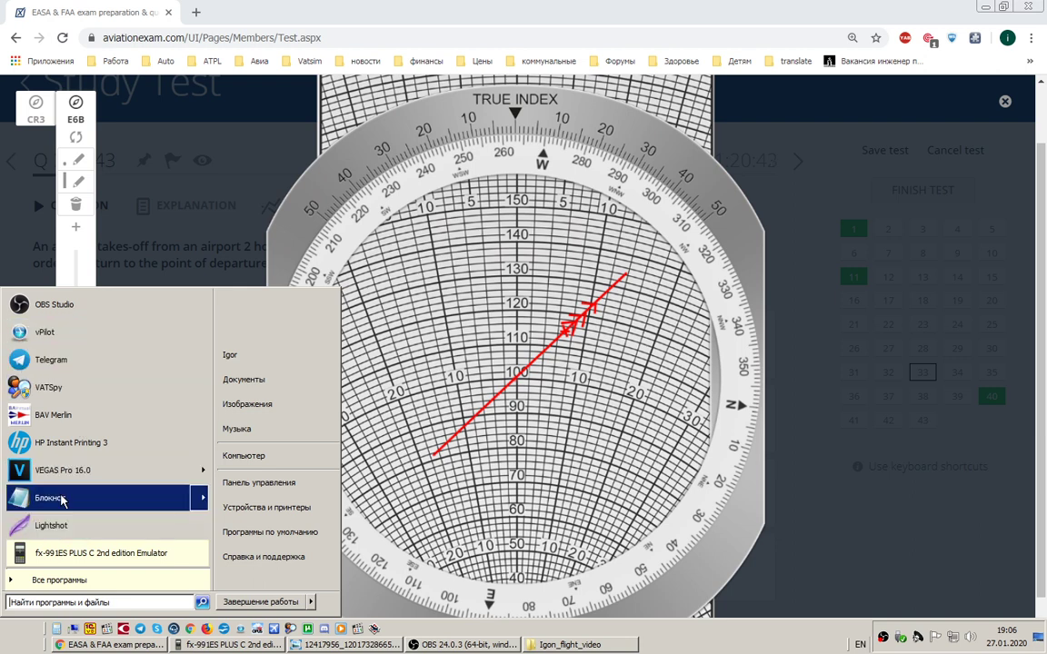
Start a new Notepad note reading 'GS out 82kt' and 'GS home 114kt' on two lines.
click(88, 497)
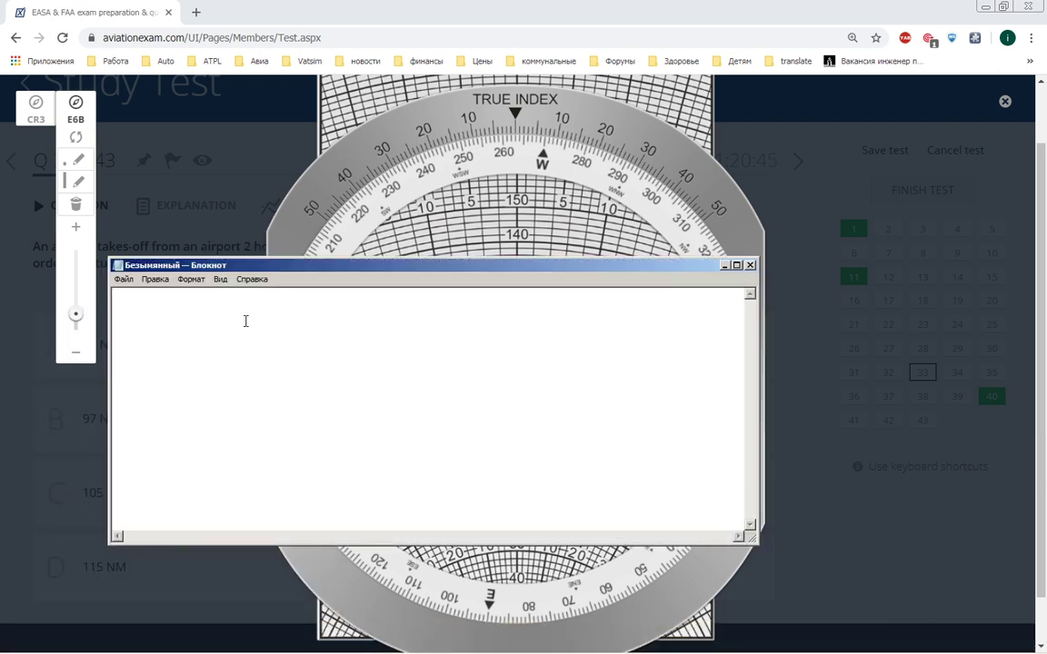
text(82)
text(S )
text(out)
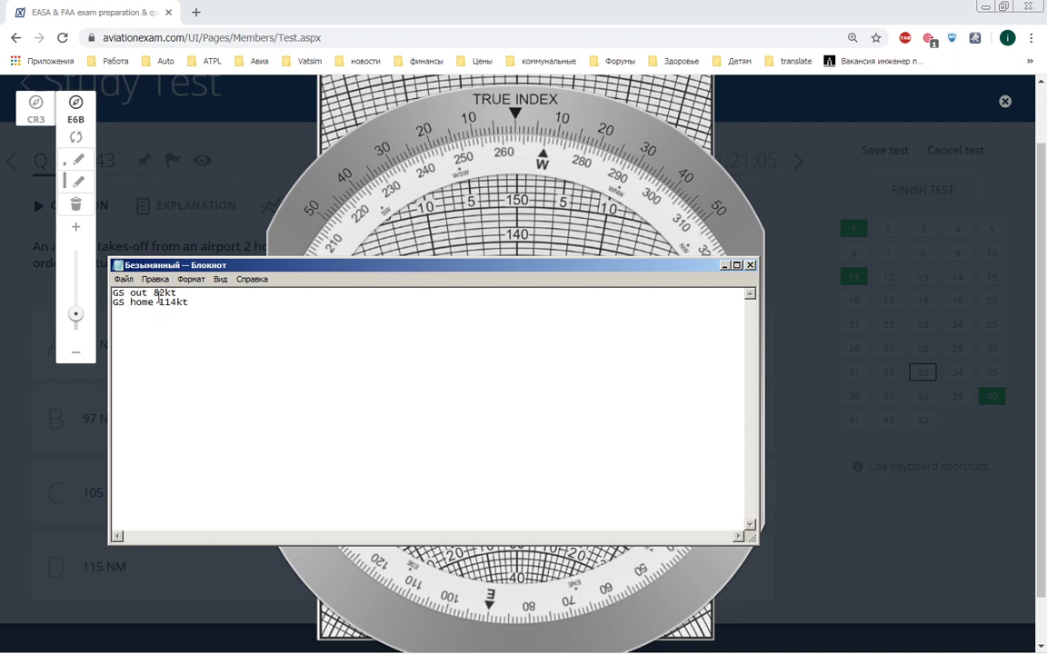
click(124, 279)
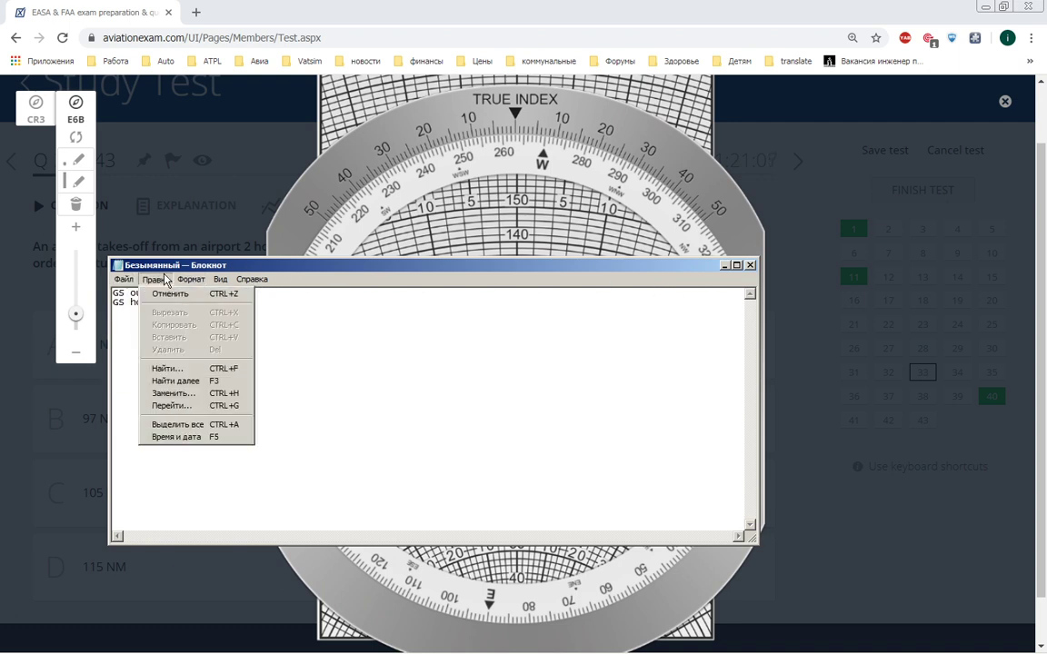
mouse_move(224, 279)
click(196, 301)
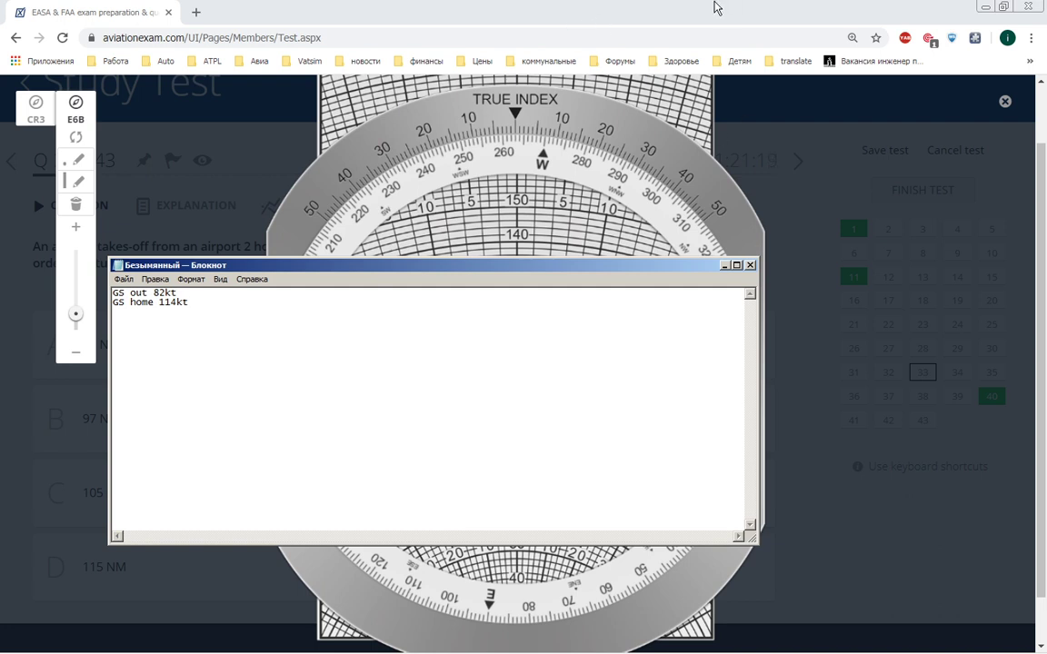
Close the E6B overlay to reveal question 33, then display the safe-return formula image.
click(642, 7)
click(1006, 103)
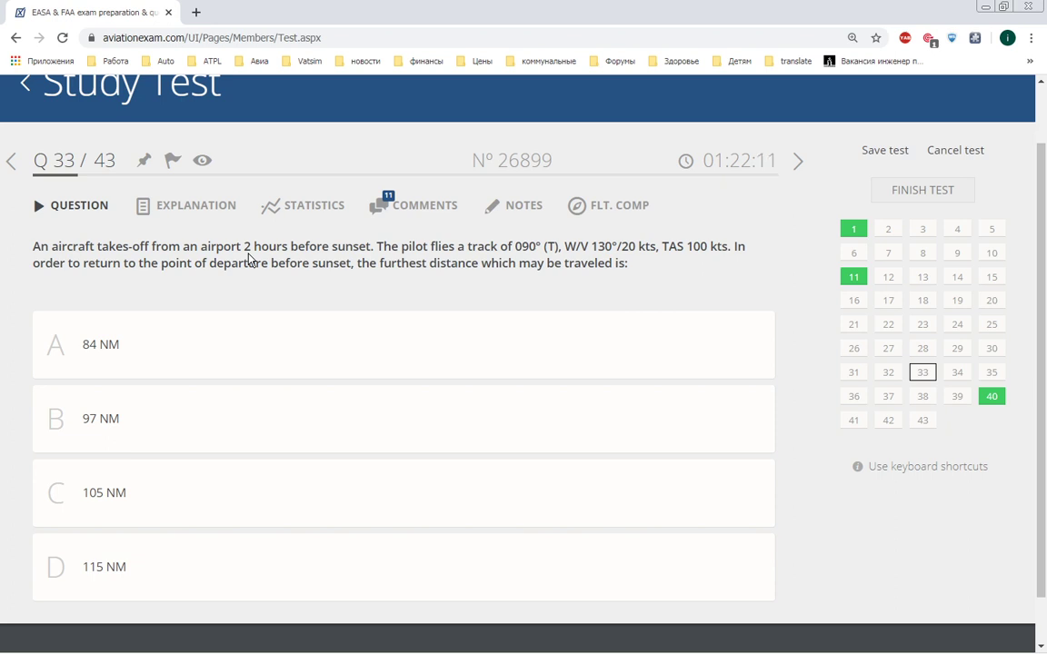
mouse_move(413, 633)
click(342, 645)
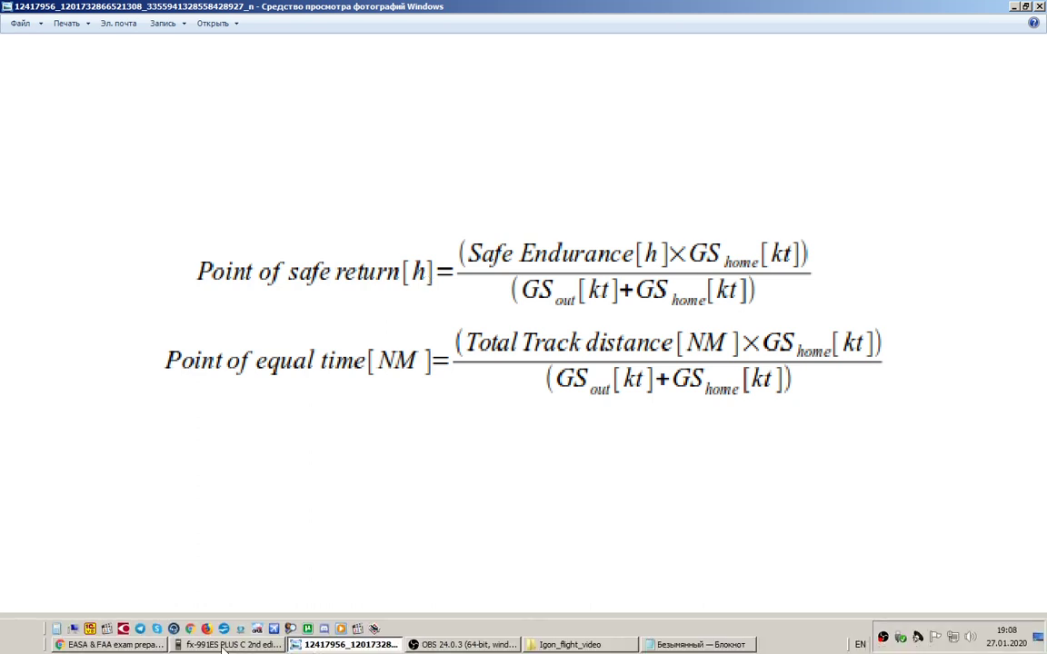
Return from the formula image to the question 33 page in Chrome.
click(126, 647)
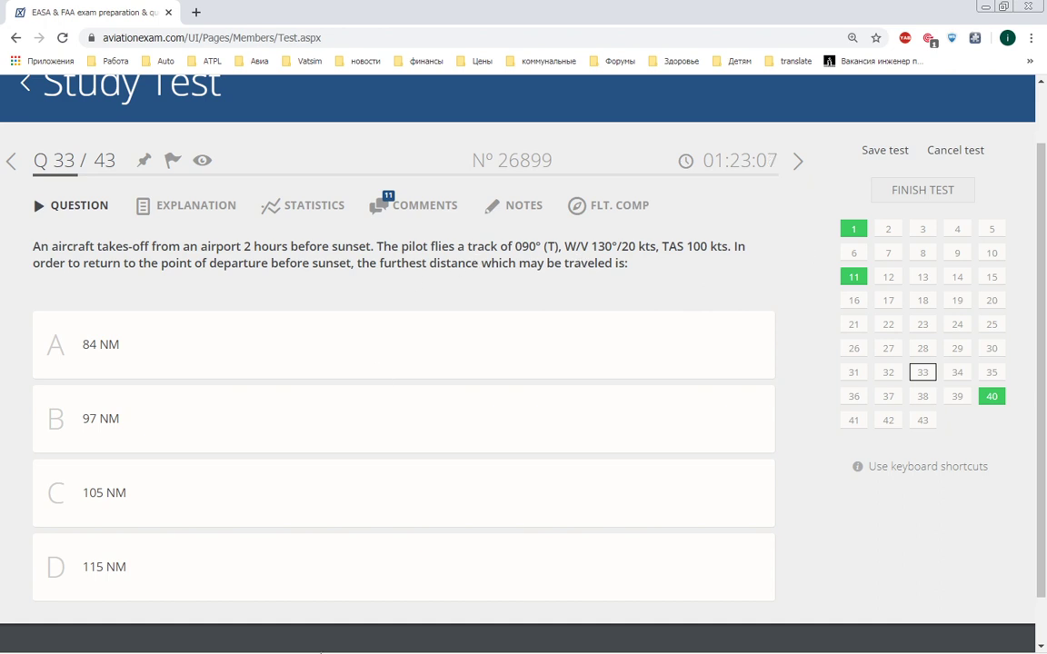
Bring up the calculator emulator and key in 2 × 114 ÷.
click(229, 645)
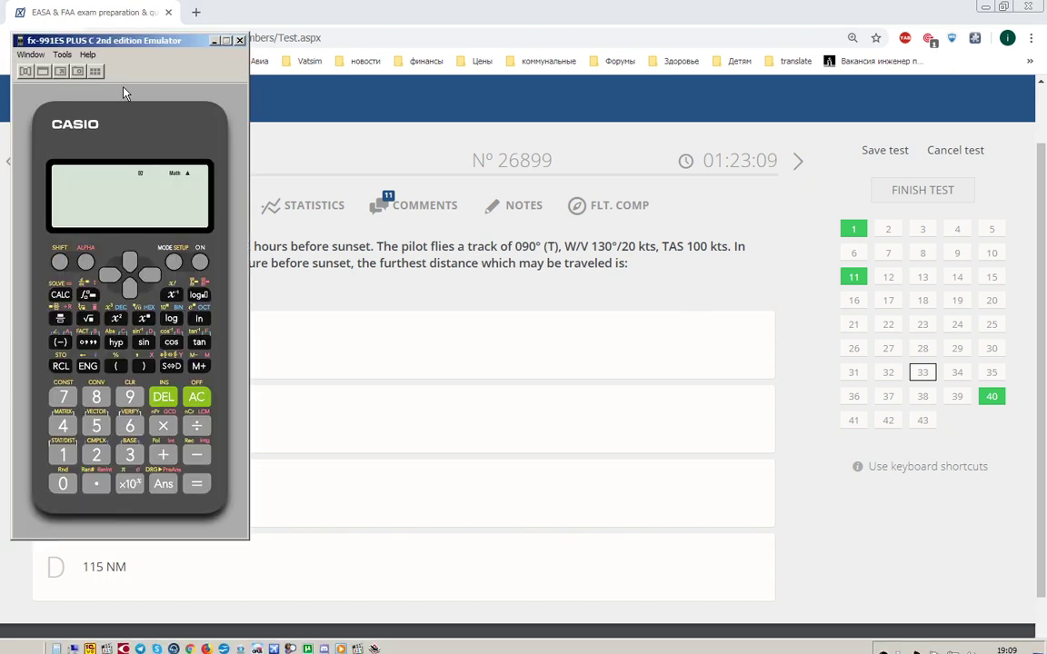
drag(133, 46, 200, 71)
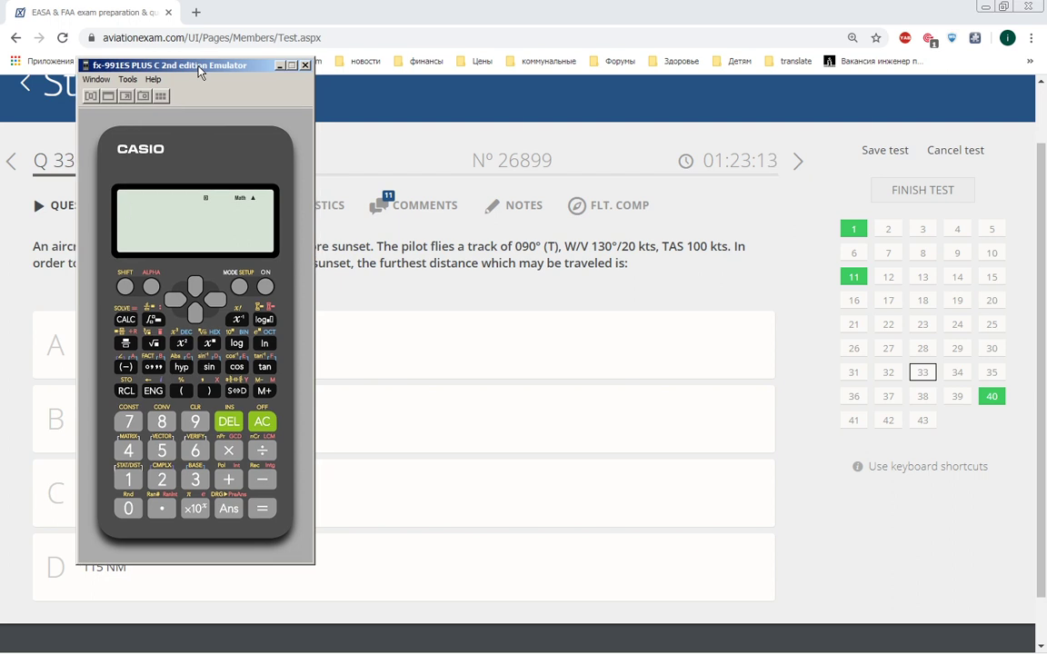
click(160, 481)
click(230, 451)
click(127, 480)
click(127, 480)
click(128, 451)
click(262, 450)
Finish with (82+114), evaluate, and show the result as 1°9'47.76".
click(182, 391)
click(161, 424)
text(2)
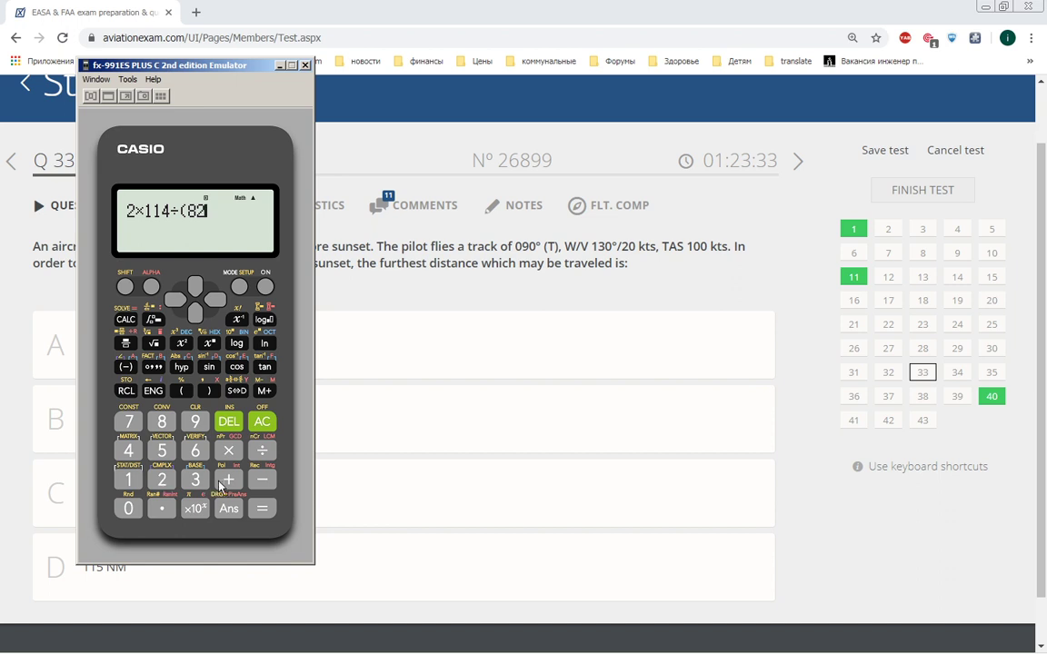
click(228, 480)
double_click(128, 480)
click(128, 452)
click(209, 391)
click(262, 508)
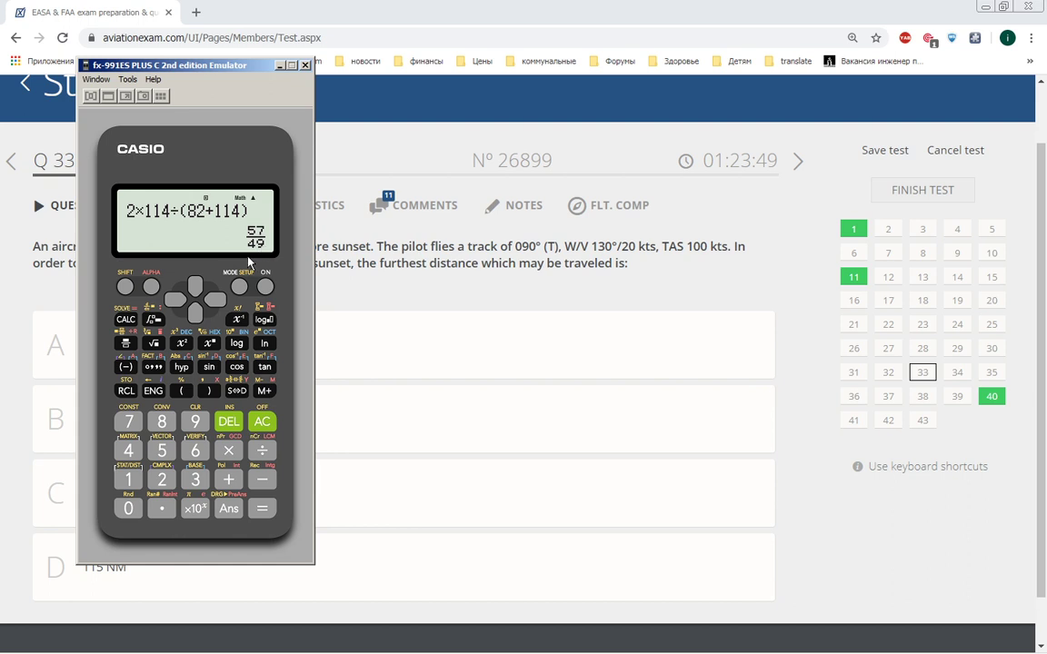
click(154, 367)
Add the line 'PSR = 1h 10min' to the Notepad note and return to the exam page.
click(680, 644)
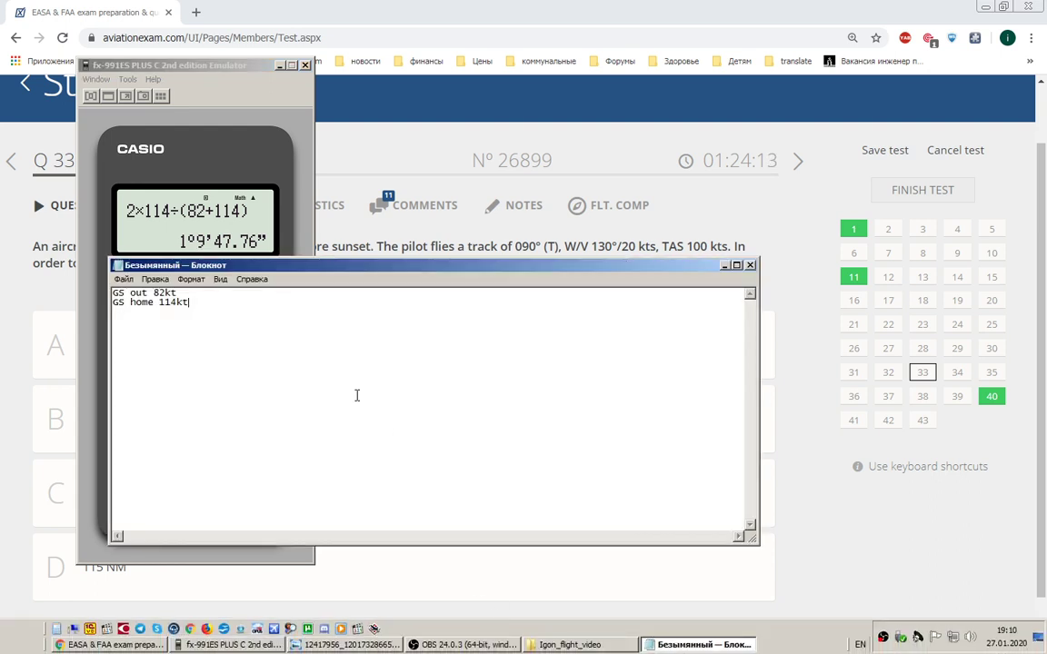
key(Return)
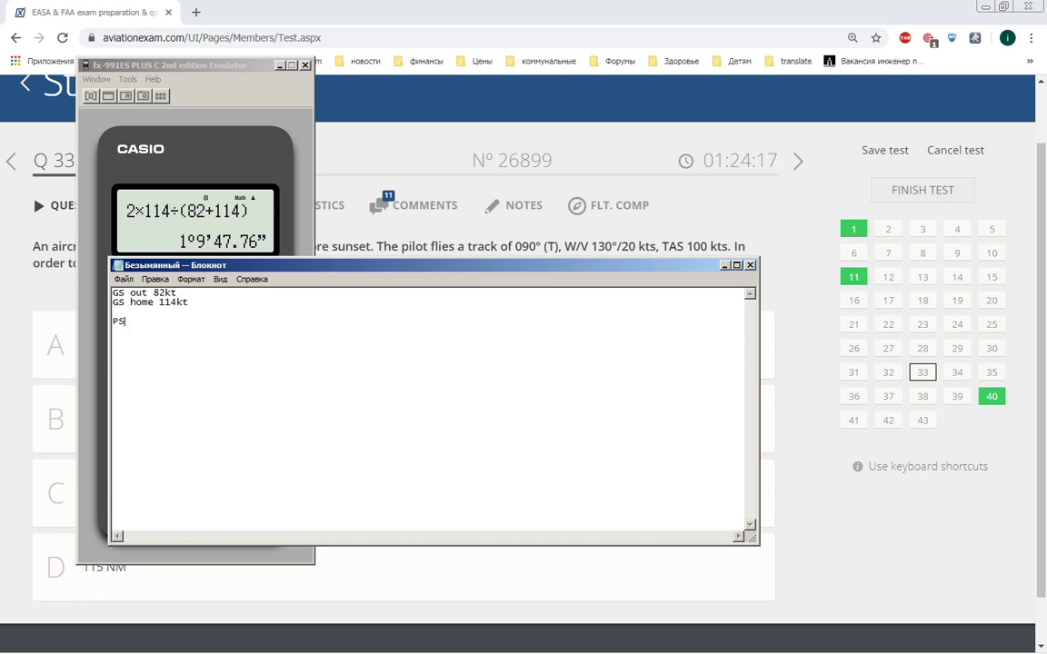
text(PSR = 1h10min)
click(159, 321)
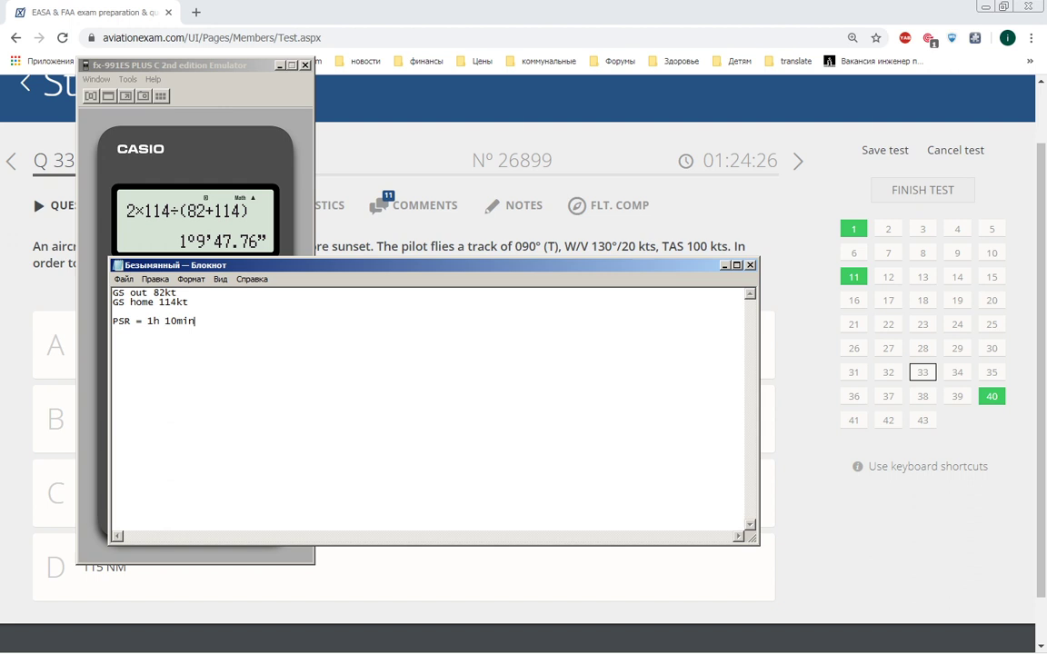
click(258, 73)
click(308, 7)
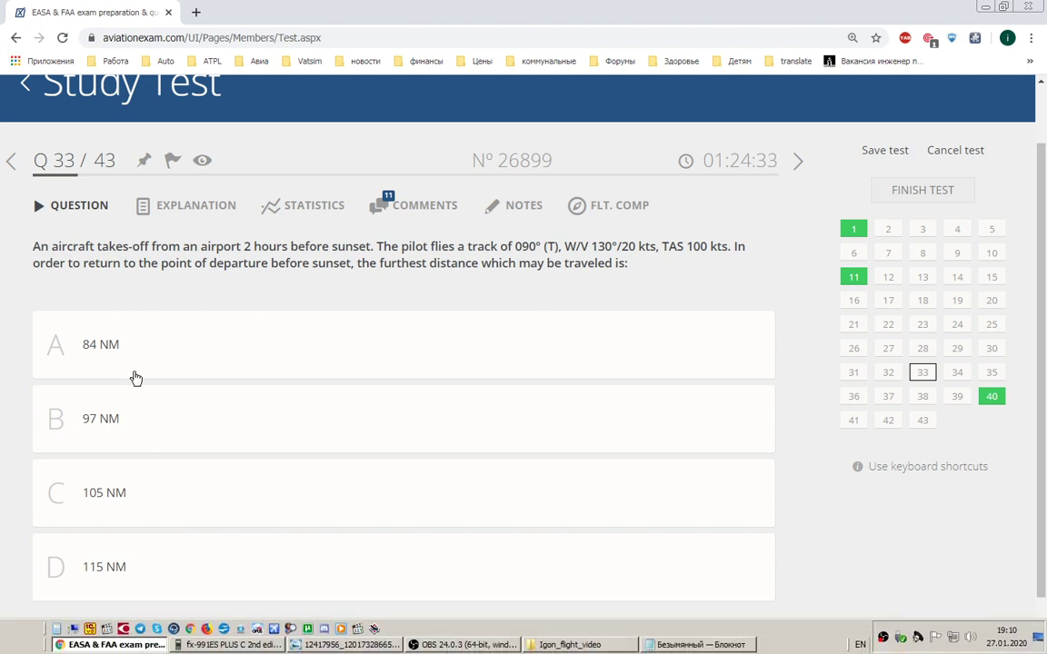
Multiply the previous answer by 82 on the emulator and show 95.3877551 as a decimal.
click(234, 644)
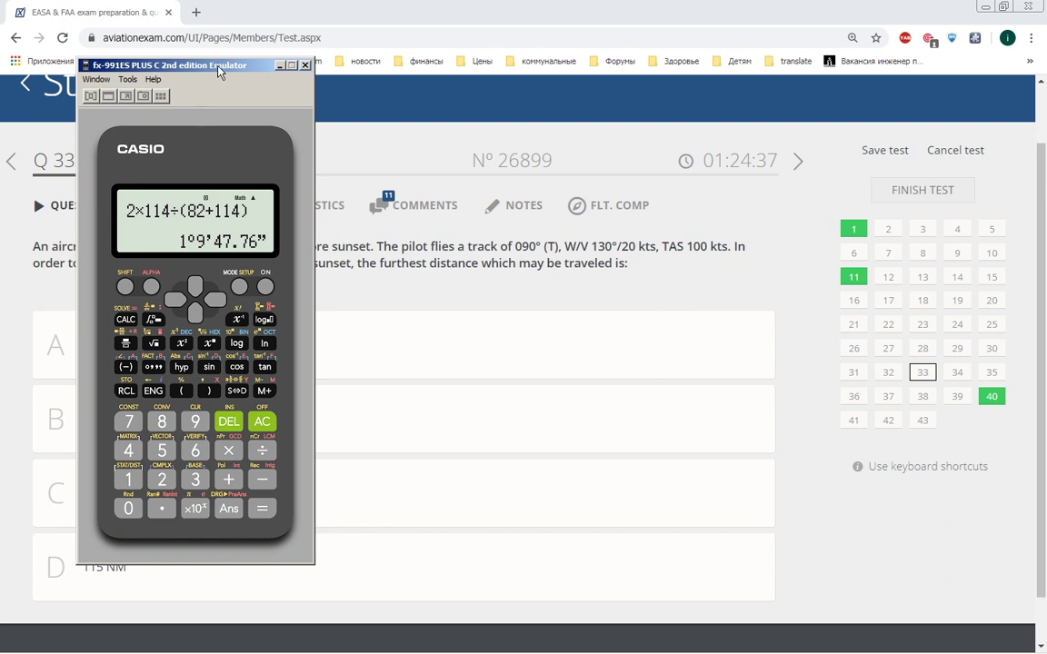
drag(218, 73, 351, 74)
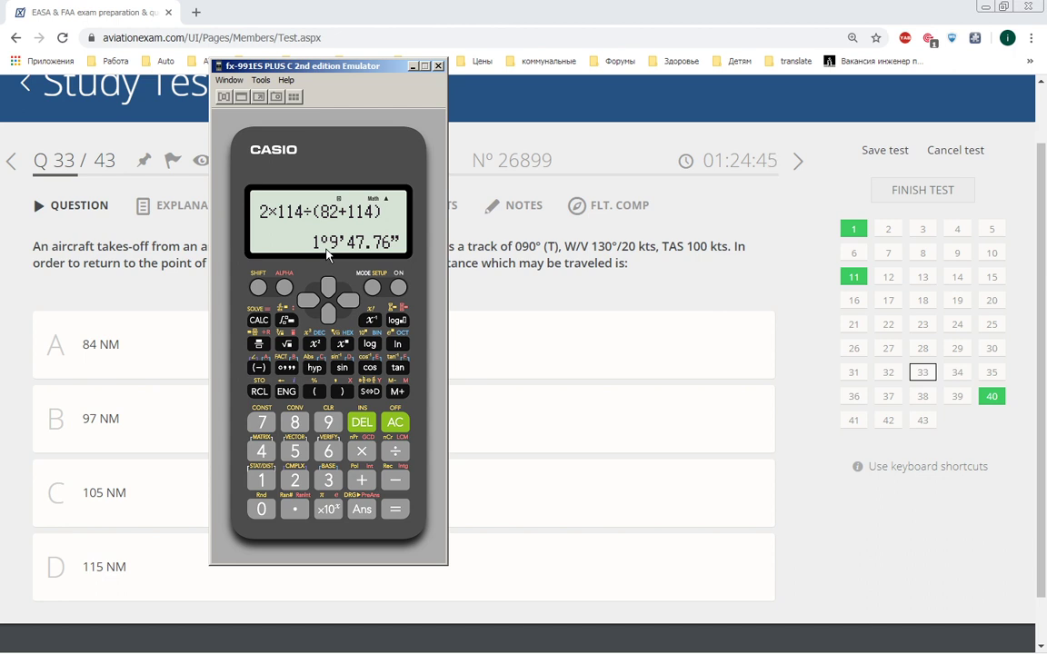
key(asterisk)
click(294, 422)
click(296, 481)
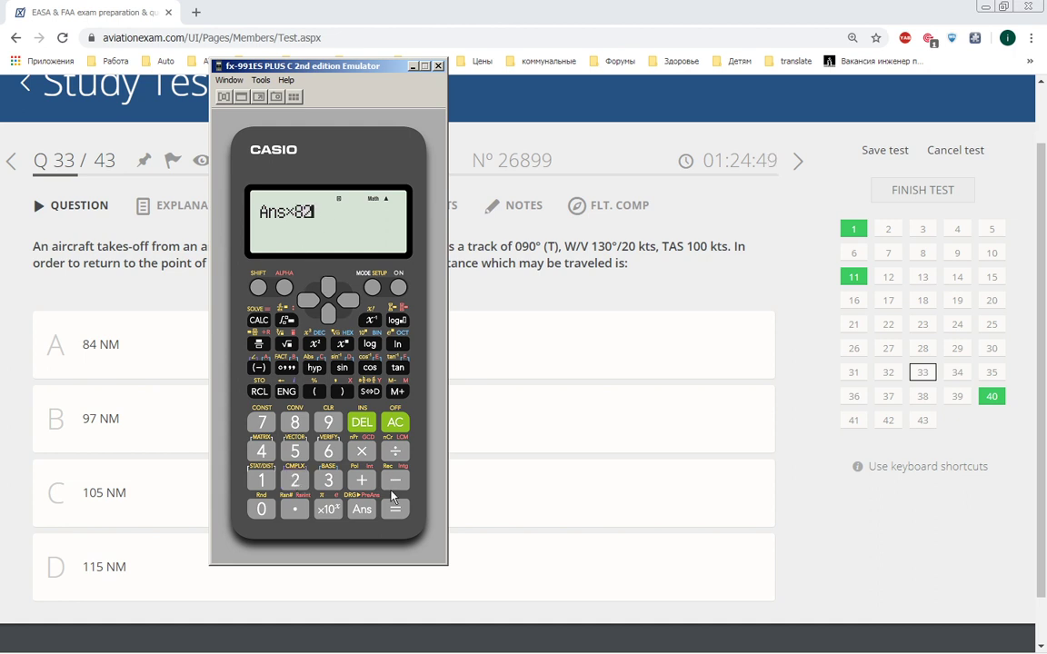
click(394, 511)
key(shift+Return)
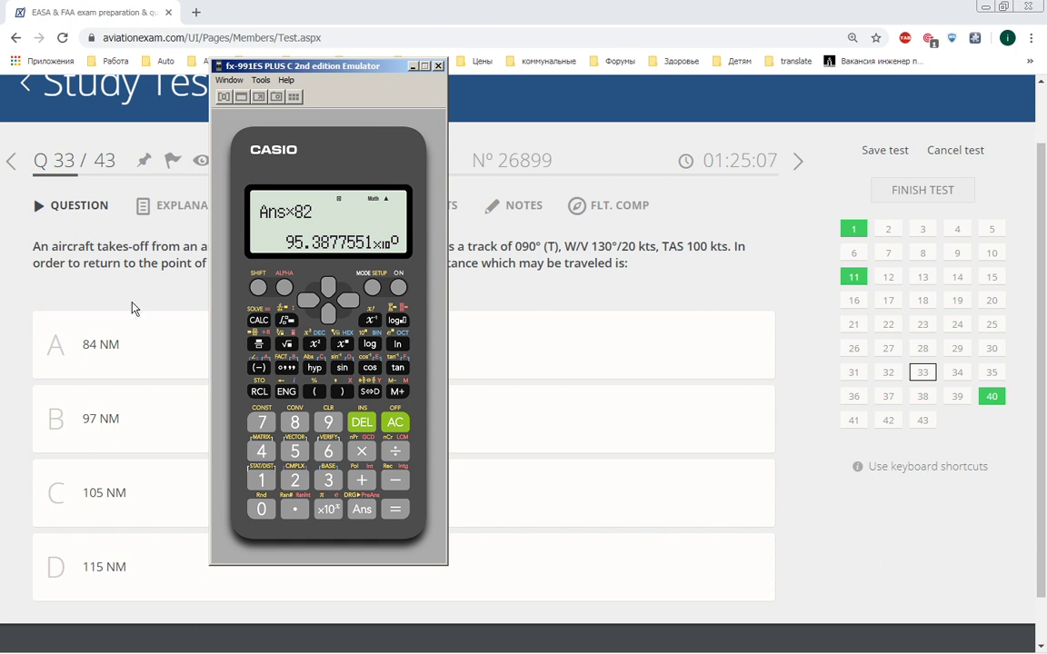
Mark answer B (97 NM) for question 33, advance to the next question, then switch to OBS.
click(124, 429)
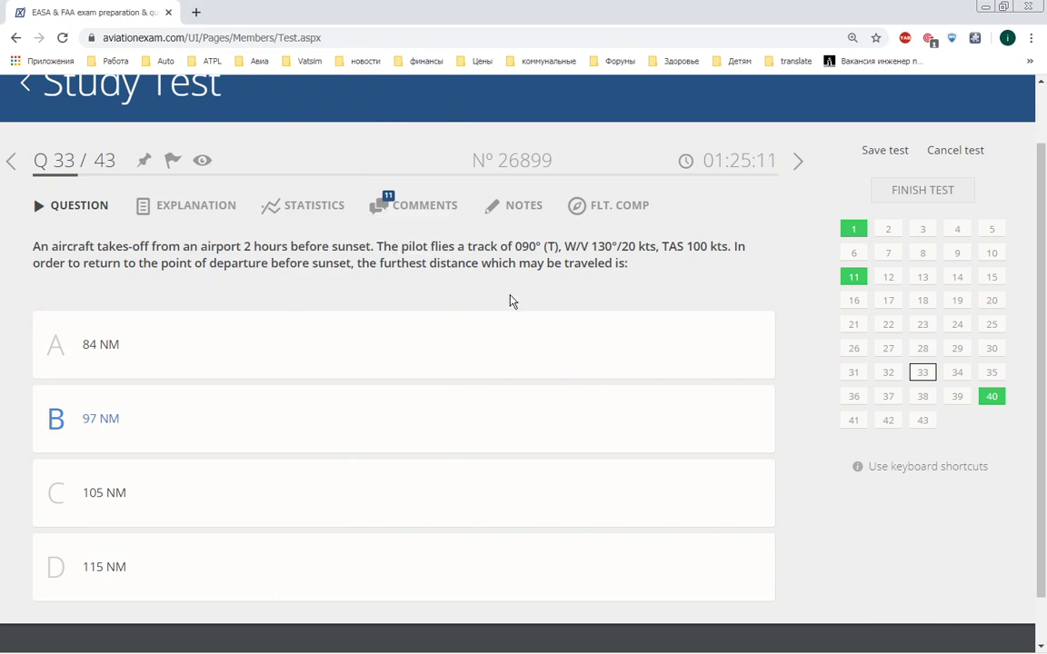
click(800, 164)
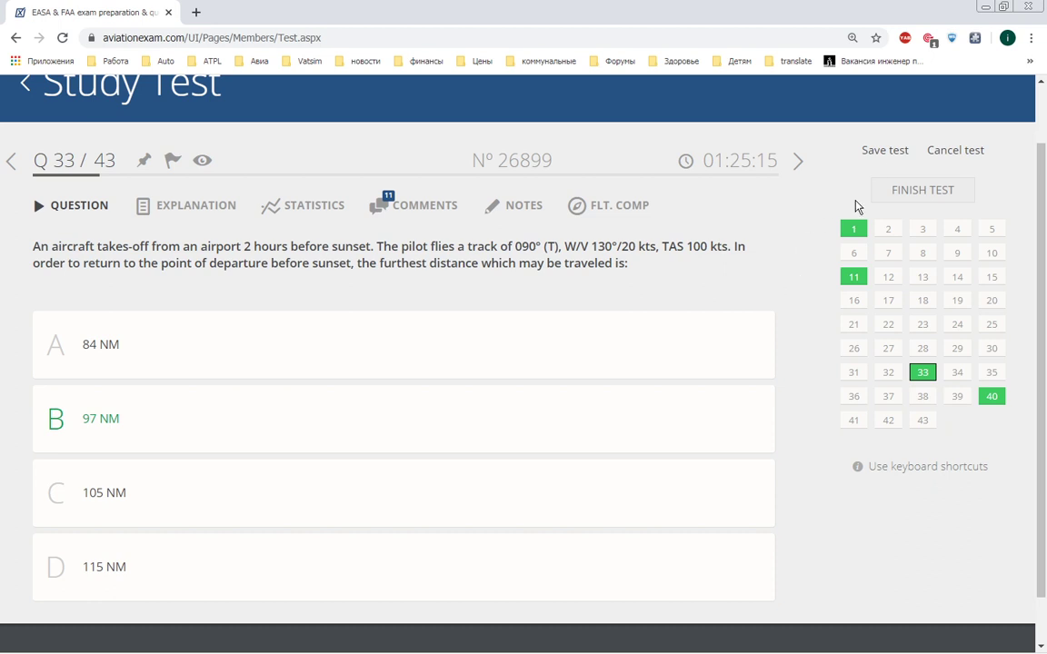
mouse_move(479, 645)
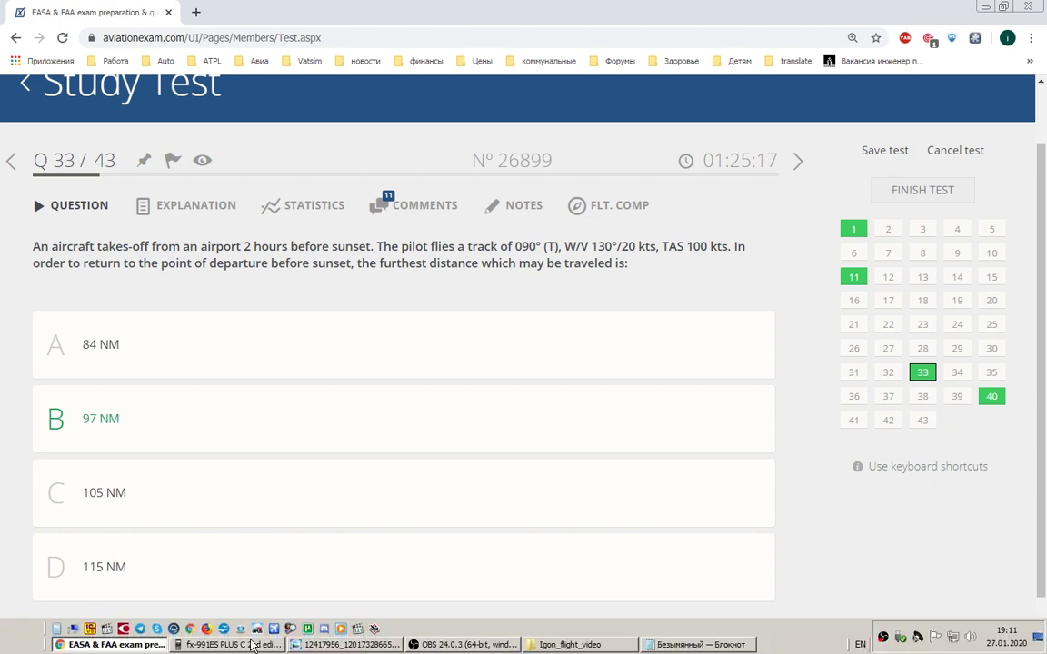
click(463, 645)
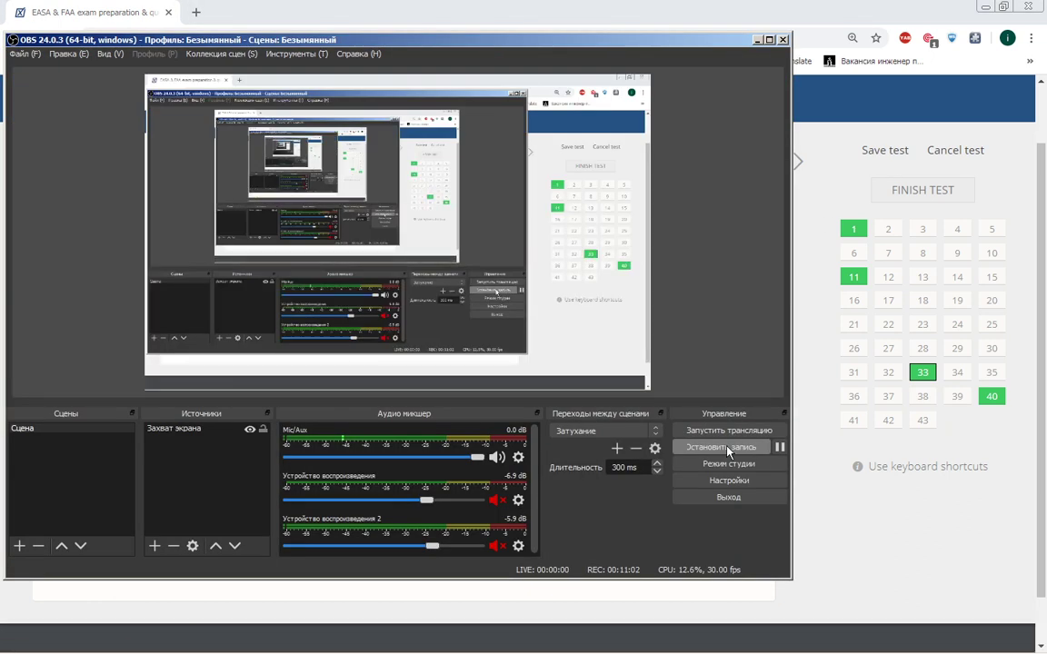